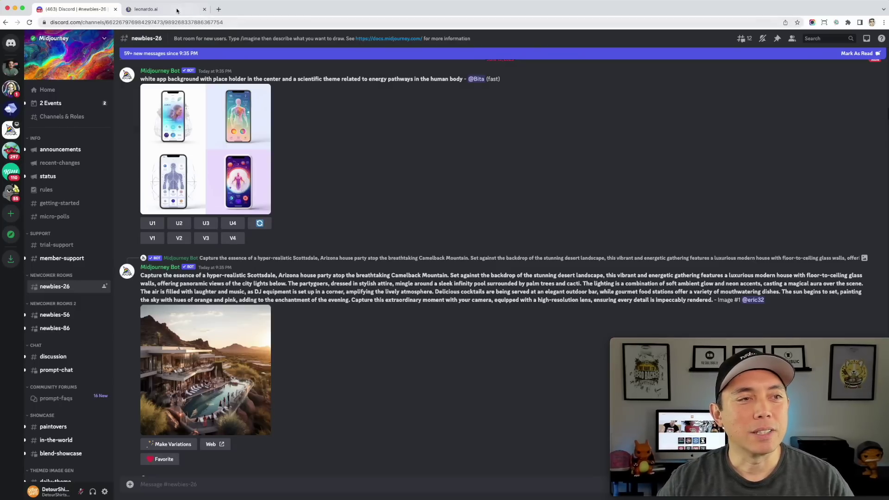
Step: Copy the prompt of the crowned gorilla t-shirt artwork in Leonardo.ai and return to the Midjourney channel in Discord
{"action": "left_click", "coordinate": [146, 9]}
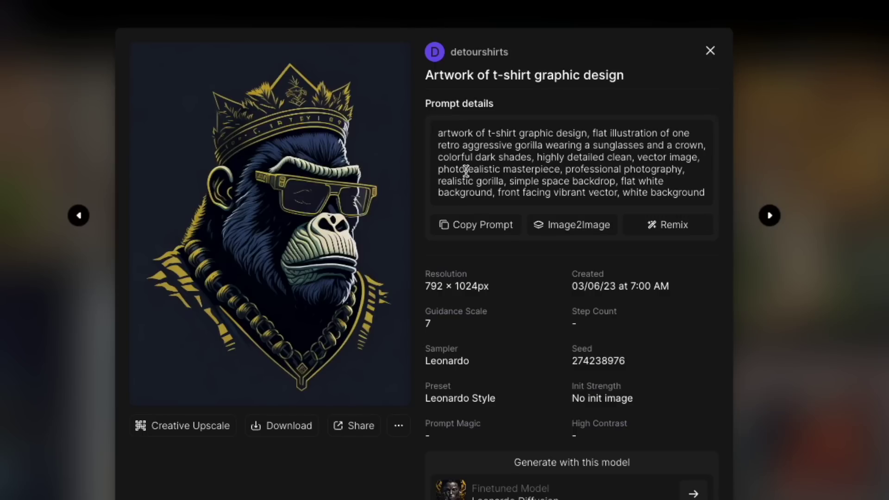
{"action": "left_click", "coordinate": [477, 226]}
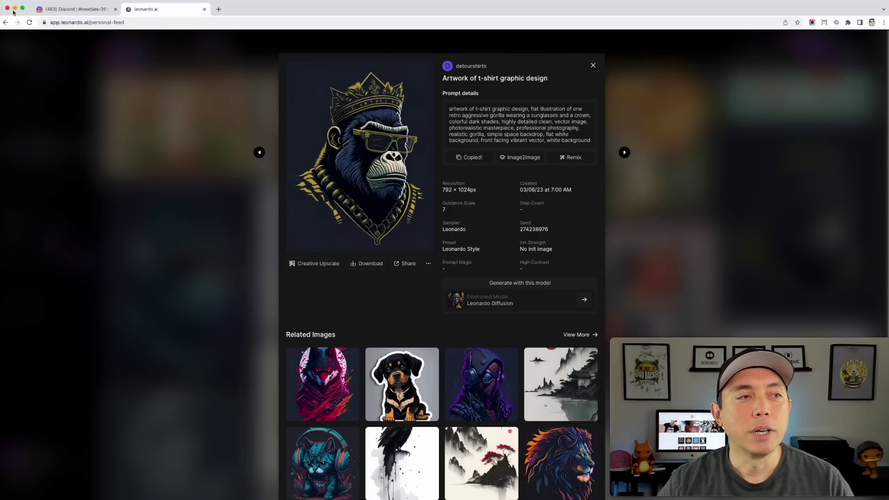
{"action": "left_click", "coordinate": [74, 9]}
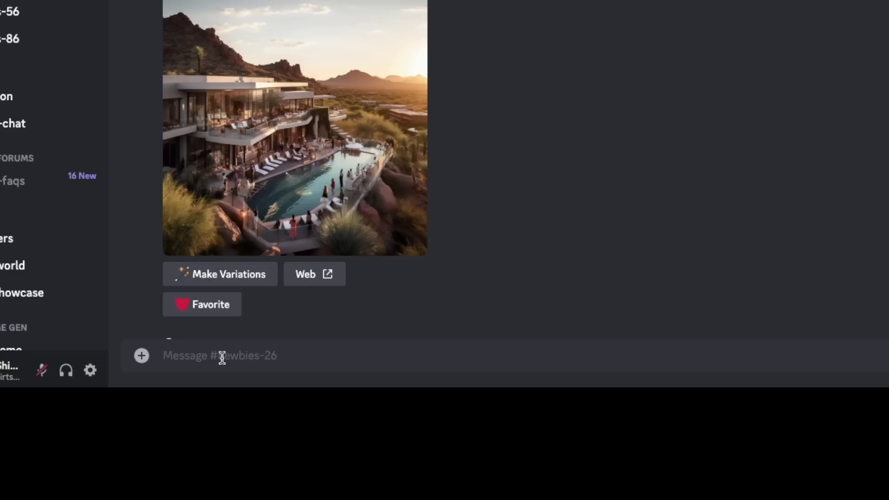
Step: Submit the copied gorilla t-shirt prompt to the Midjourney bot with the /imagine command in newbies-26
{"action": "left_click", "coordinate": [222, 357]}
{"action": "type", "text": "/i"}
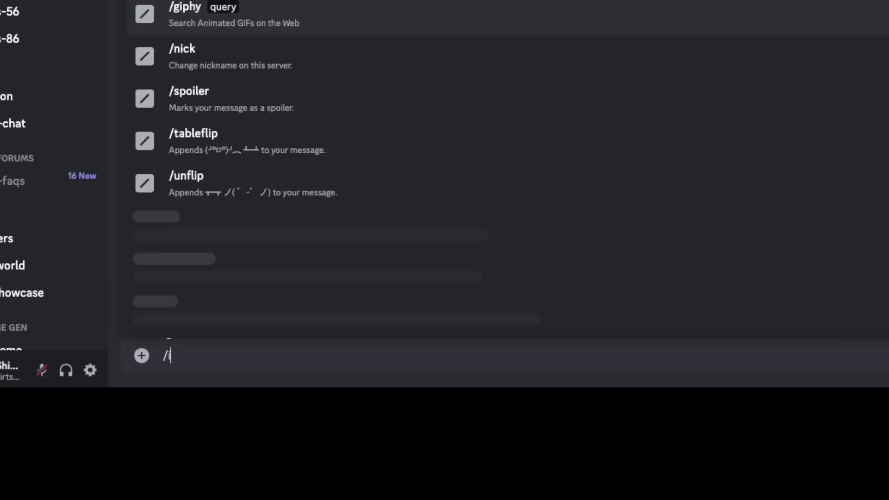
{"action": "type", "text": "magine"}
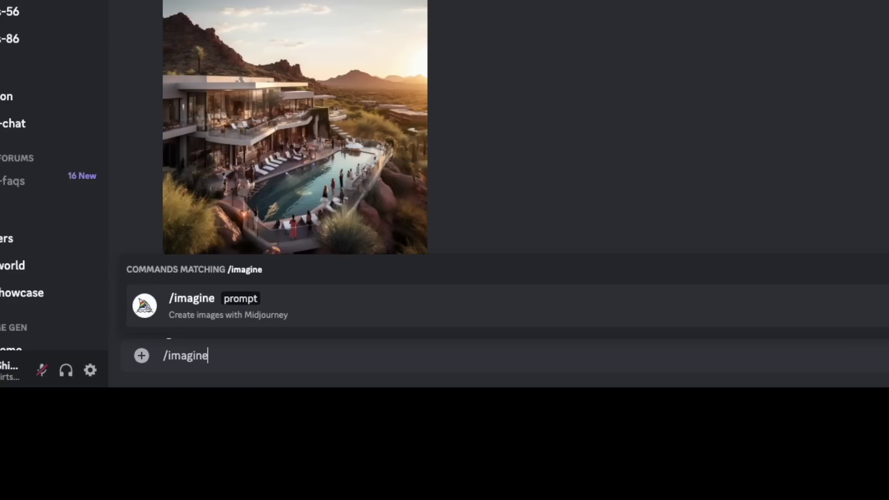
{"action": "key", "text": "Tab"}
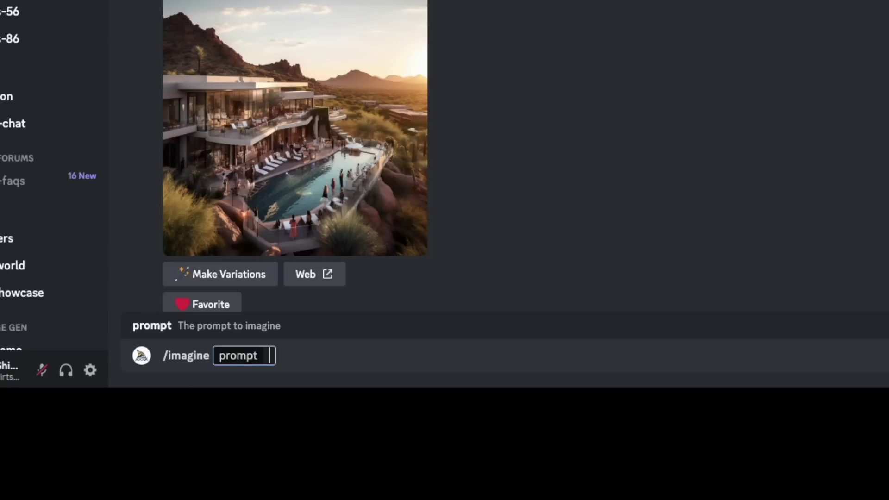
{"action": "key", "text": "ctrl+v"}
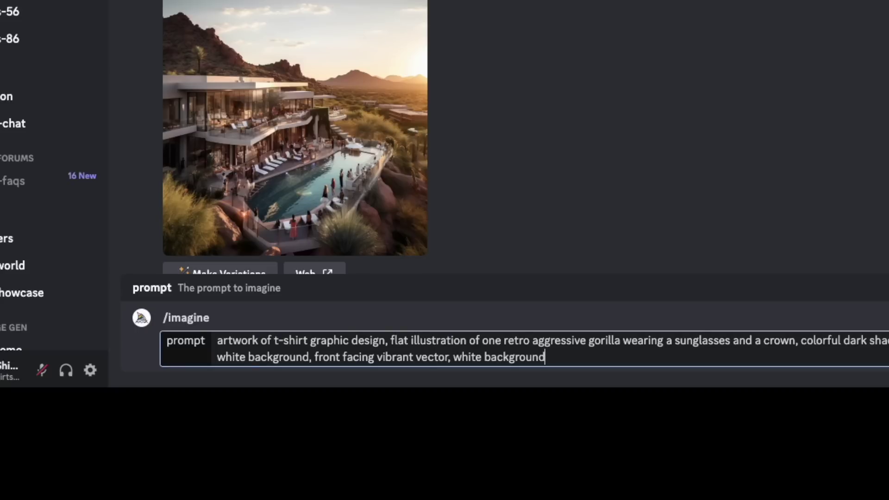
{"action": "key", "text": "Return"}
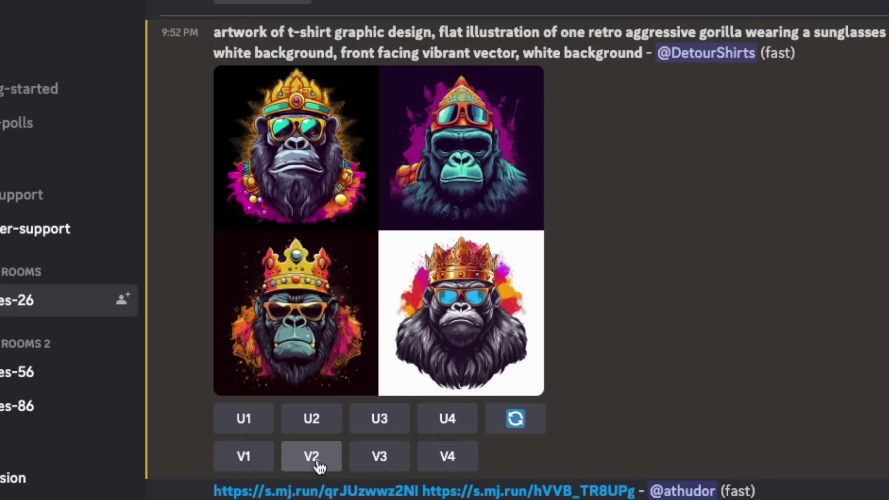
Step: Generate variations of the third gorilla image, then upscale the first variation and open it enlarged
{"action": "left_click", "coordinate": [382, 458]}
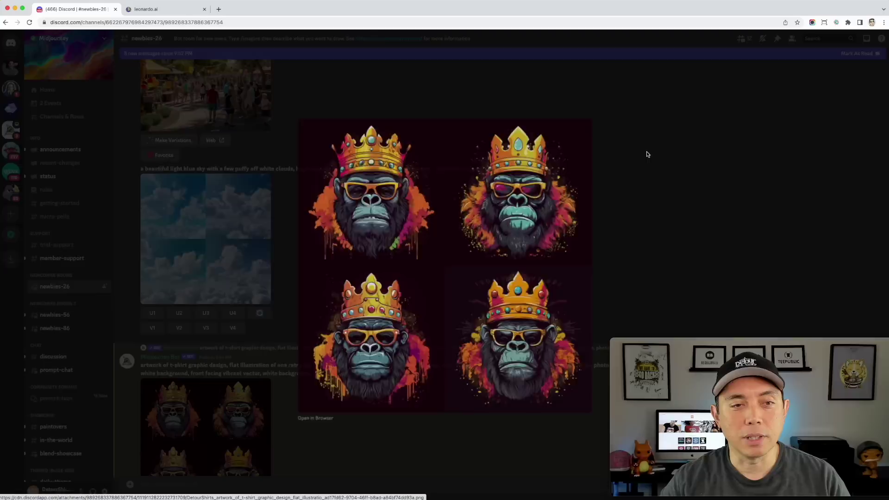
{"action": "left_click", "coordinate": [647, 154]}
{"action": "scroll", "coordinate": [509, 231], "scroll_direction": "down", "scroll_amount": 3}
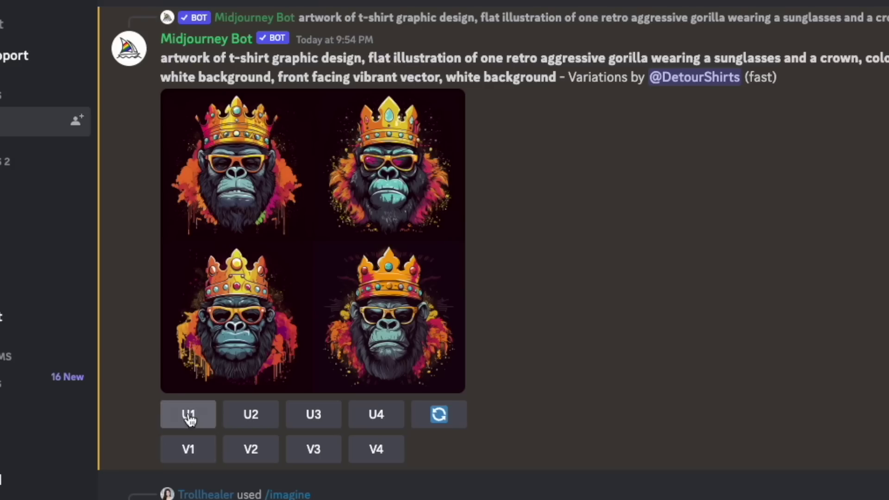
{"action": "left_click", "coordinate": [189, 416]}
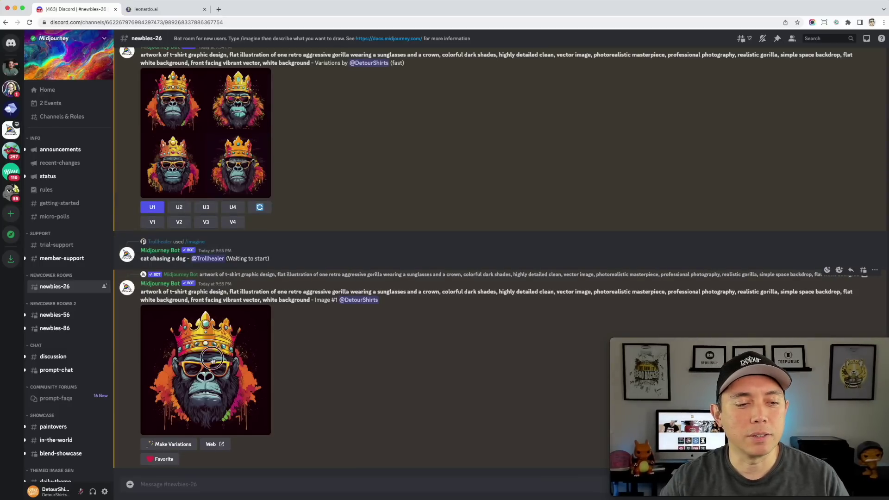
{"action": "left_click", "coordinate": [212, 361]}
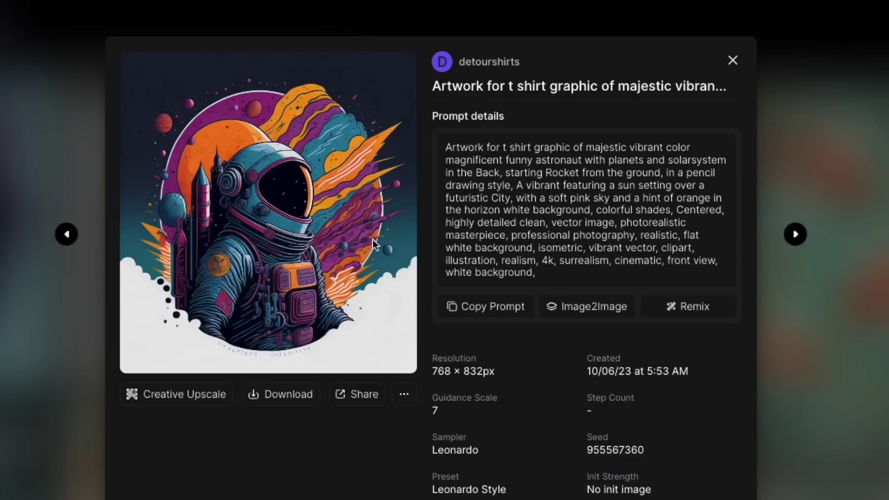
Step: Copy the astronaut t-shirt prompt from Leonardo.ai and submit it to Midjourney in newbies-26 with the /imagine command
{"action": "left_click", "coordinate": [493, 314]}
{"action": "left_click", "coordinate": [492, 315]}
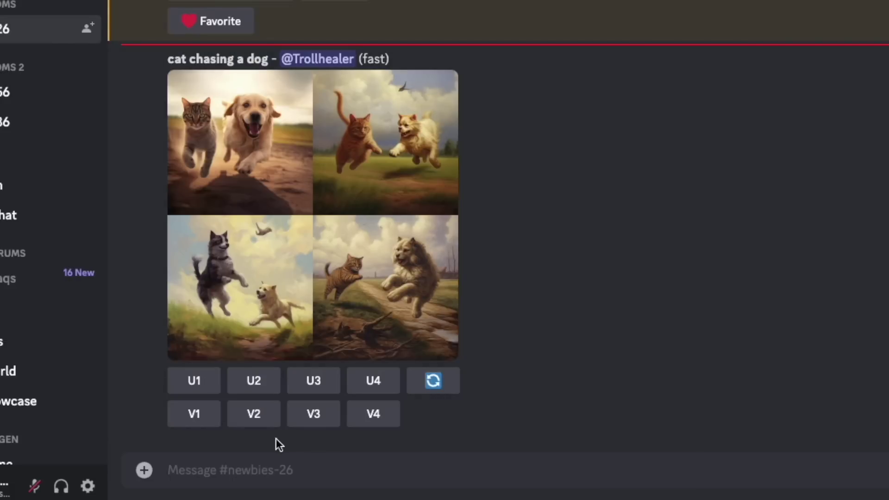
{"action": "left_click", "coordinate": [274, 469]}
{"action": "type", "text": "/im"}
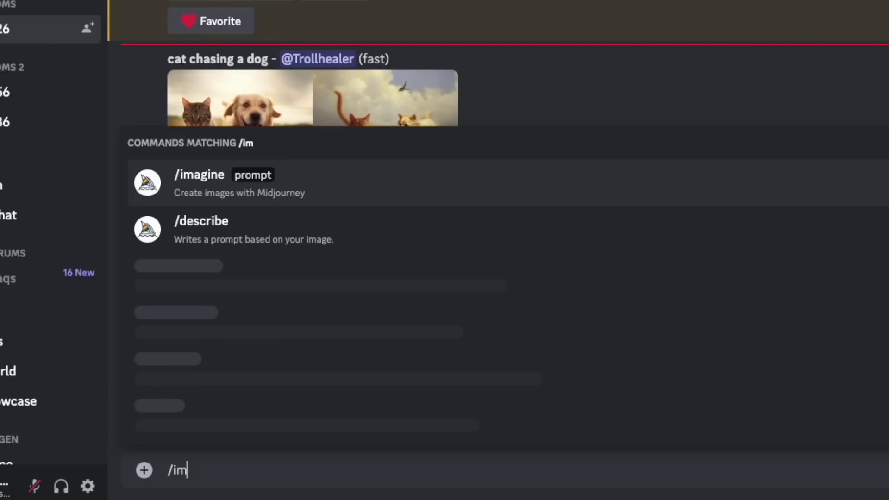
{"action": "type", "text": "agin"}
{"action": "key", "text": "BackSpace"}
{"action": "type", "text": "gine"}
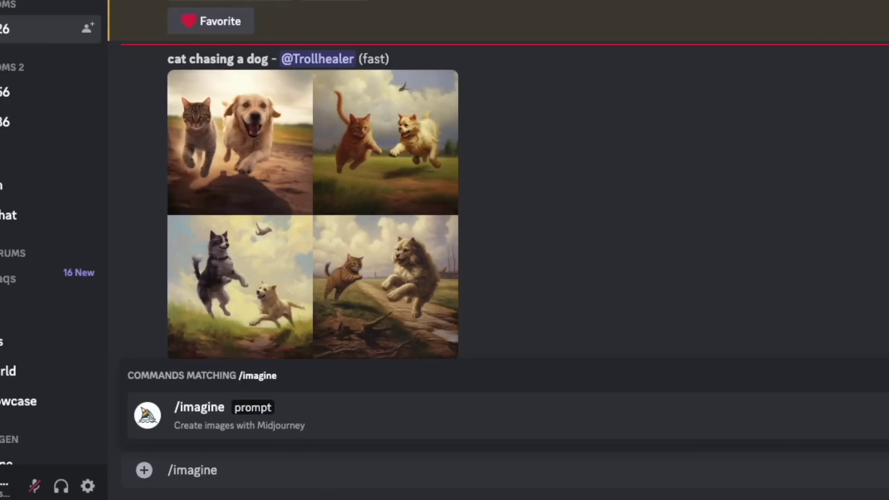
{"action": "key", "text": "Return"}
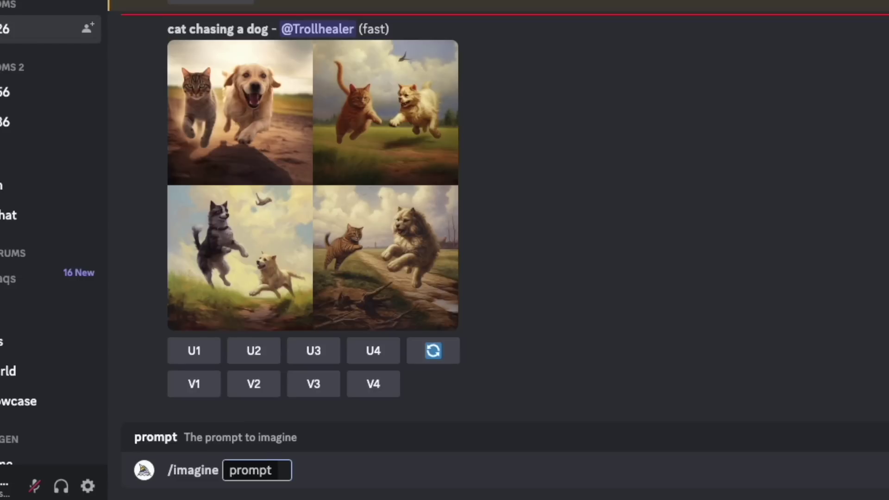
{"action": "key", "text": "ctrl+v"}
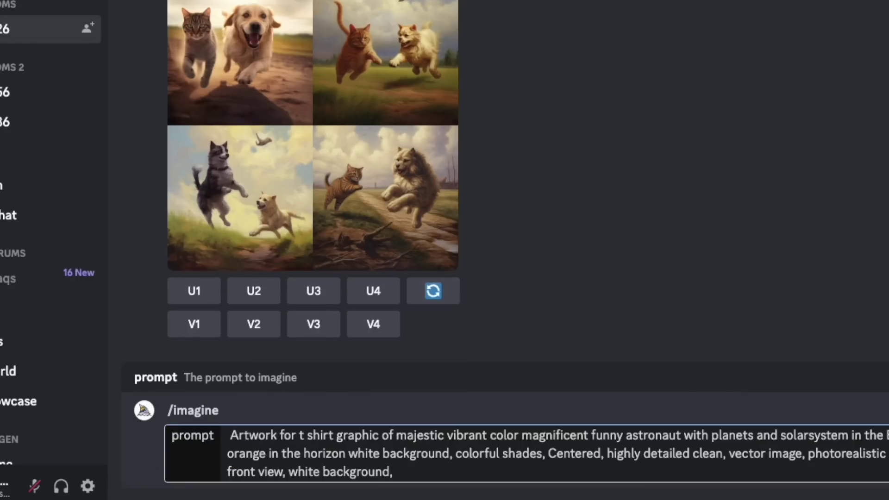
{"action": "key", "text": "Return"}
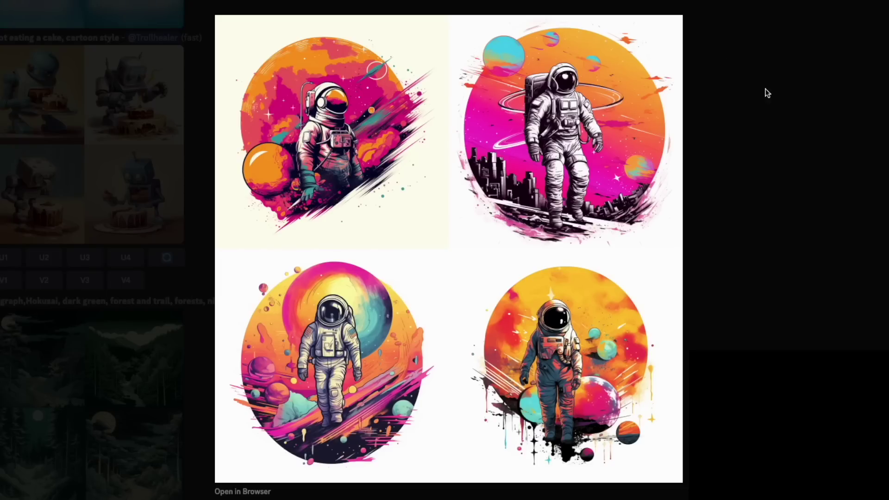
Step: Generate variations of the first astronaut image and review the new grid enlarged
{"action": "left_click", "coordinate": [735, 120]}
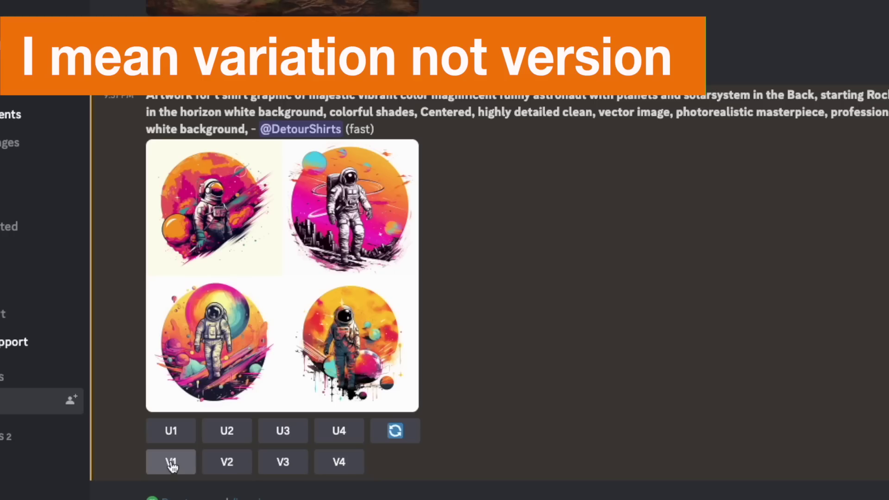
{"action": "left_click", "coordinate": [171, 462]}
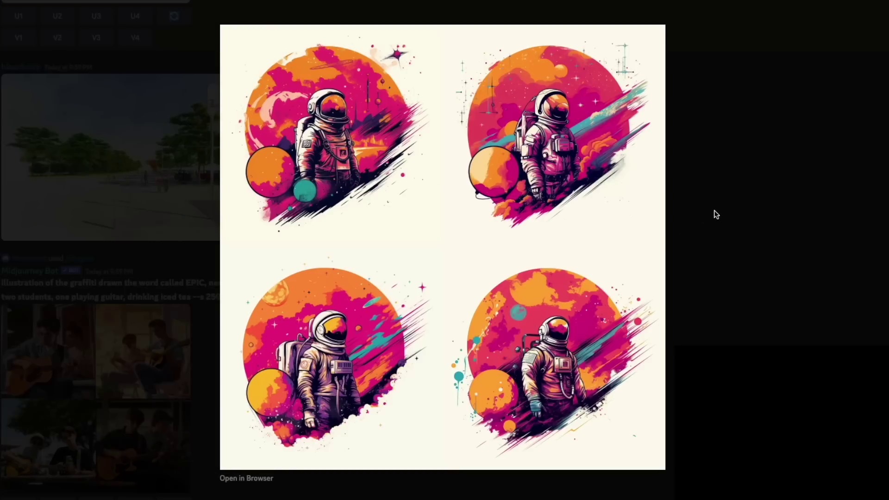
{"action": "left_click", "coordinate": [713, 210]}
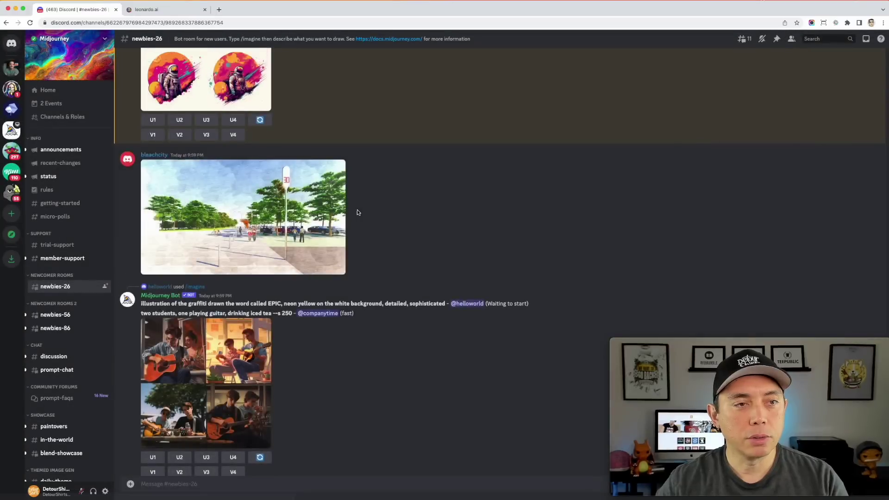
Step: Upscale the fourth astronaut variation and open the upscaled image in a larger view
{"action": "scroll", "coordinate": [357, 213], "scroll_direction": "up", "scroll_amount": 5}
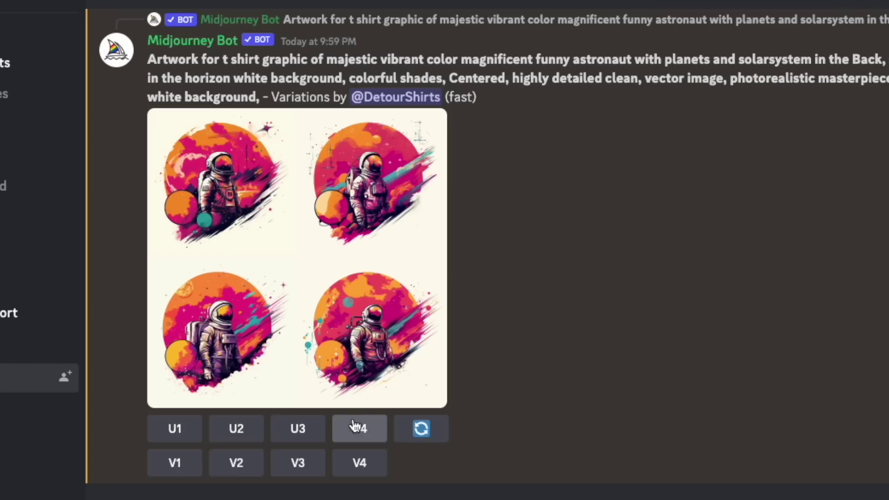
{"action": "left_click", "coordinate": [356, 427]}
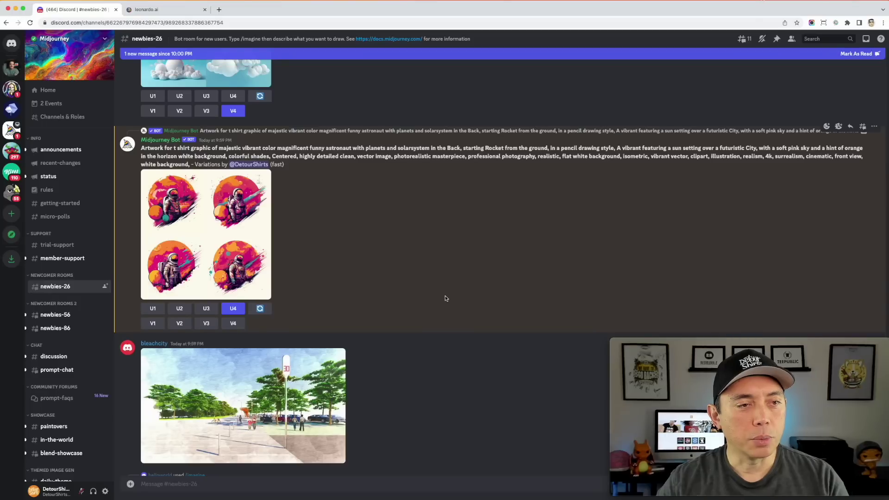
{"action": "scroll", "coordinate": [445, 297], "scroll_direction": "down", "scroll_amount": 5}
{"action": "scroll", "coordinate": [445, 298], "scroll_direction": "down", "scroll_amount": 10}
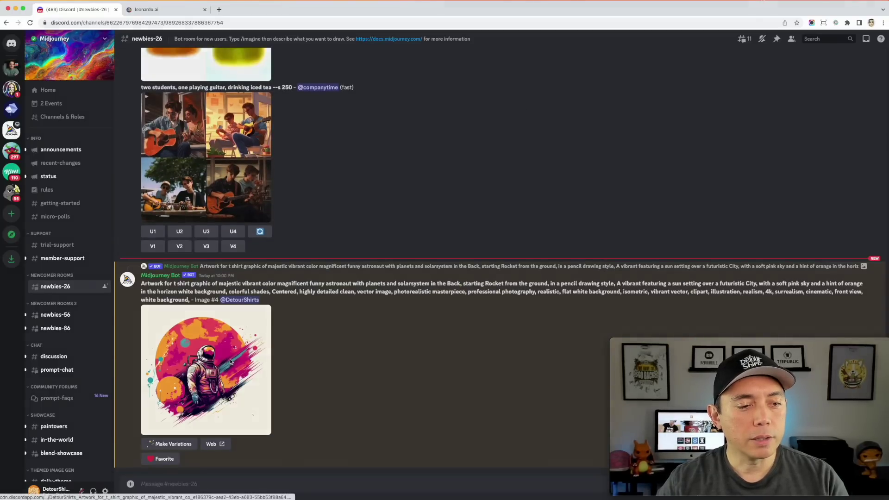
{"action": "left_click", "coordinate": [252, 356]}
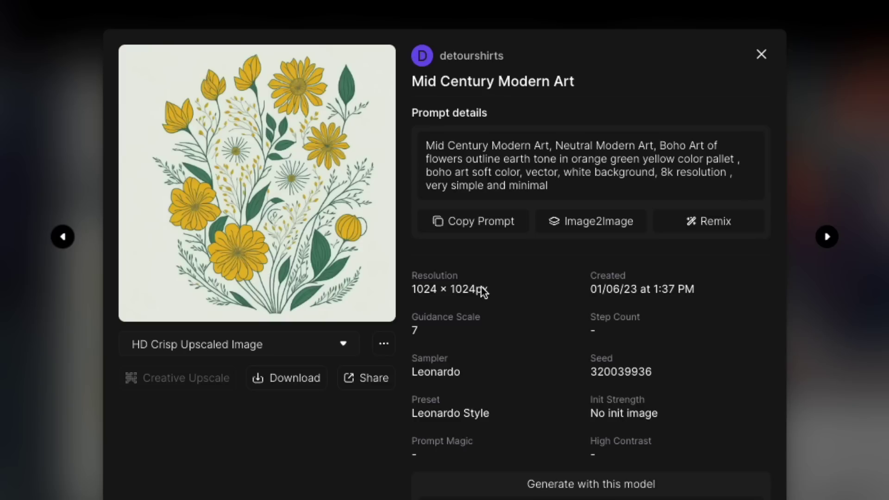
Step: Copy the Mid Century Modern Art flower prompt from Leonardo.ai and submit it to Midjourney with the /imagine command
{"action": "left_click", "coordinate": [482, 224]}
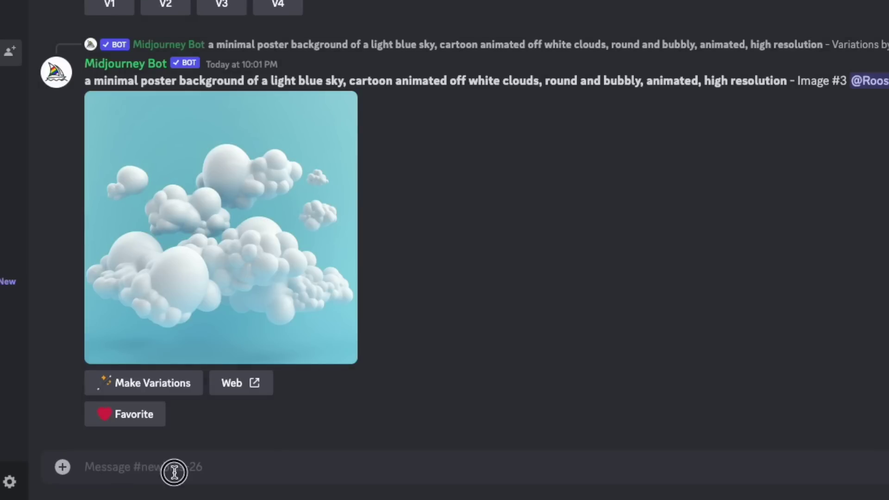
{"action": "left_click", "coordinate": [175, 472]}
{"action": "type", "text": "/imagine"}
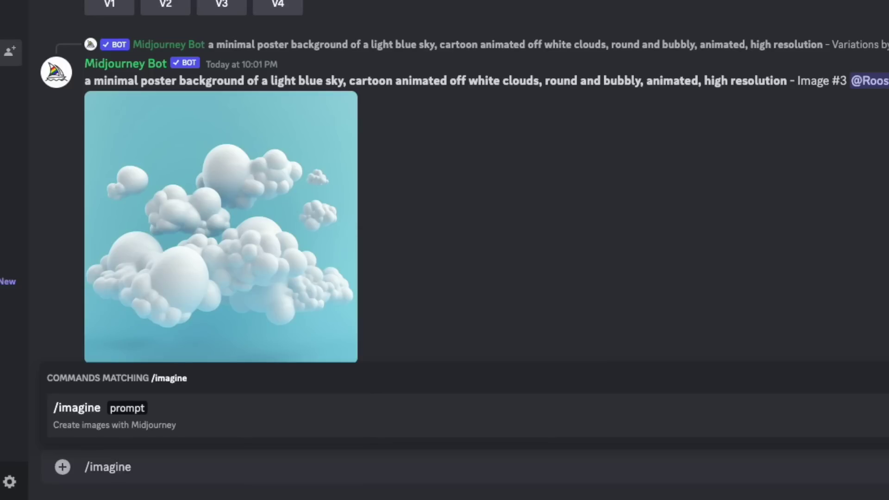
{"action": "key", "text": "Tab"}
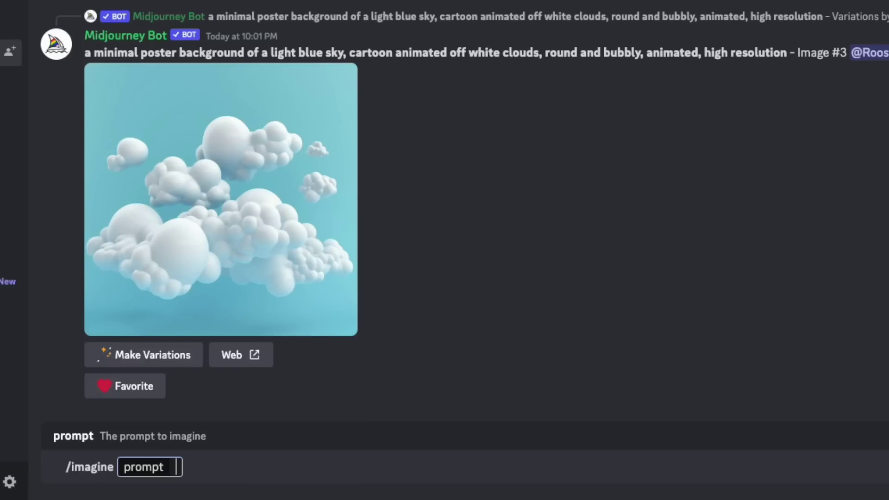
{"action": "key", "text": "ctrl+v"}
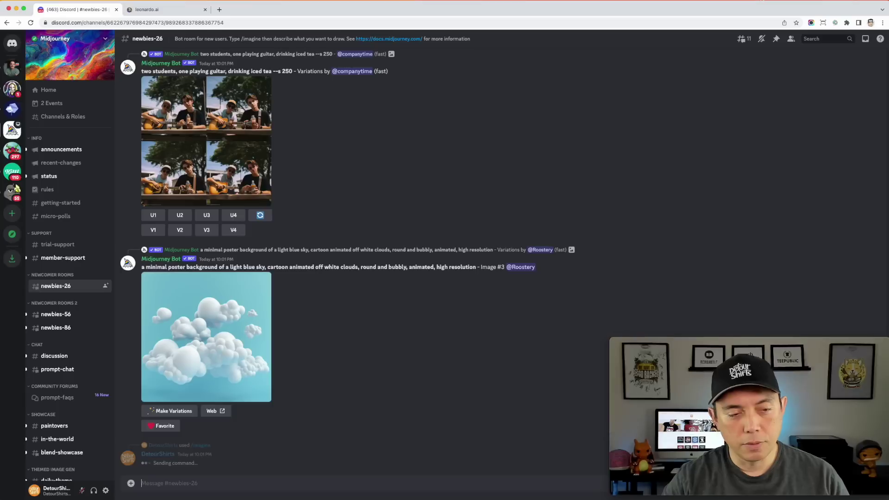
{"action": "key", "text": "Return"}
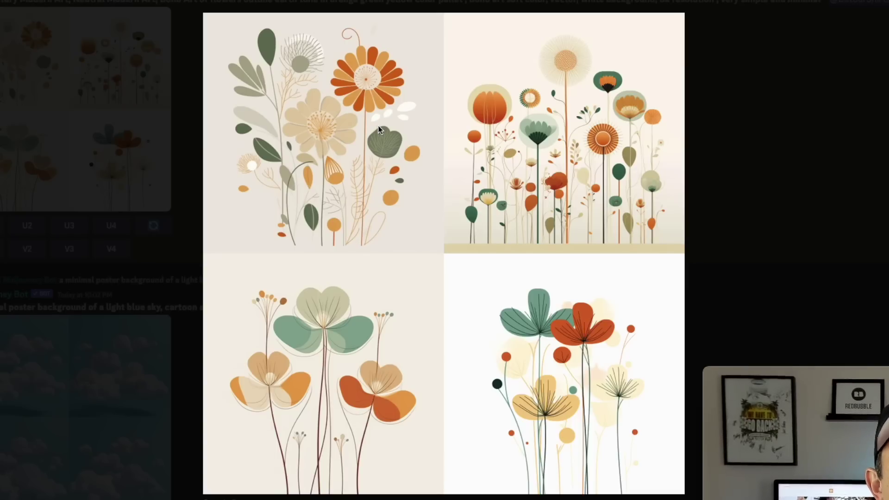
Step: Generate variations of the first boho flower image and upscale the second variation
{"action": "left_click", "coordinate": [765, 133]}
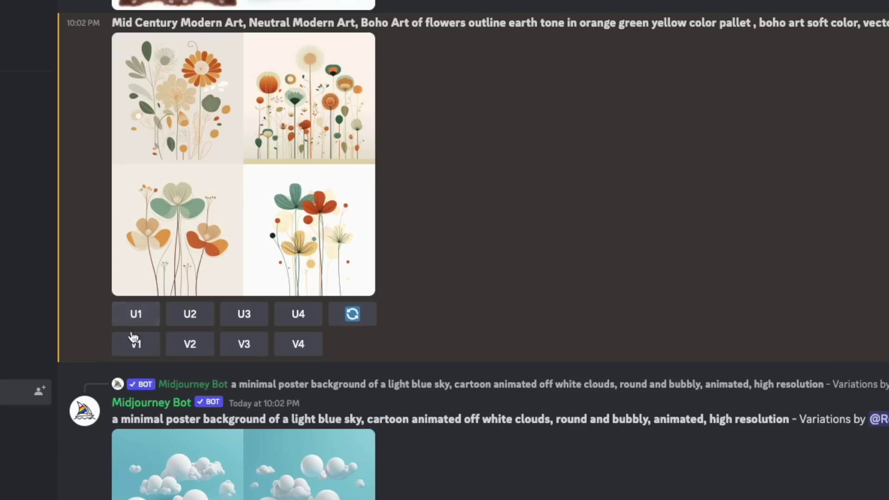
{"action": "left_click", "coordinate": [134, 341]}
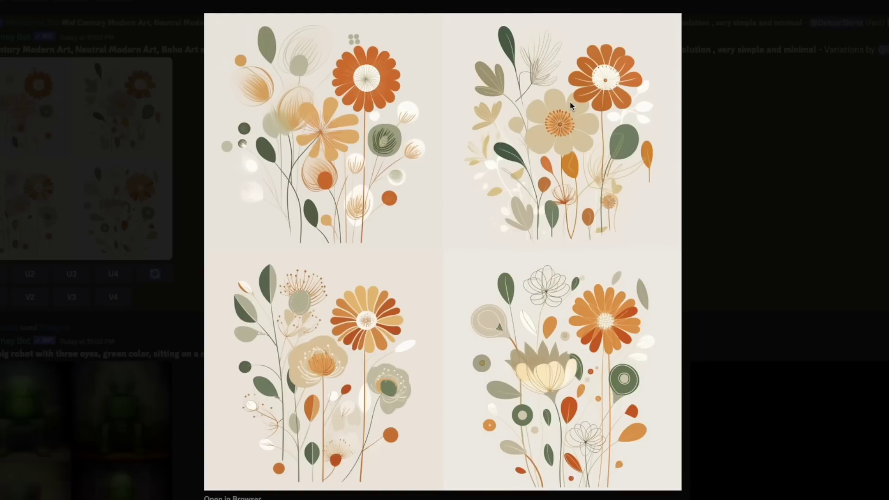
{"action": "left_click", "coordinate": [732, 174]}
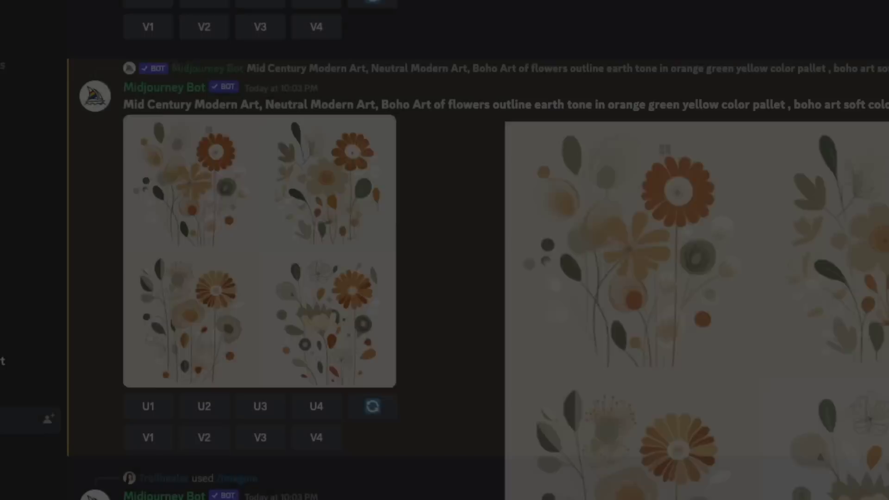
{"action": "left_click", "coordinate": [204, 406]}
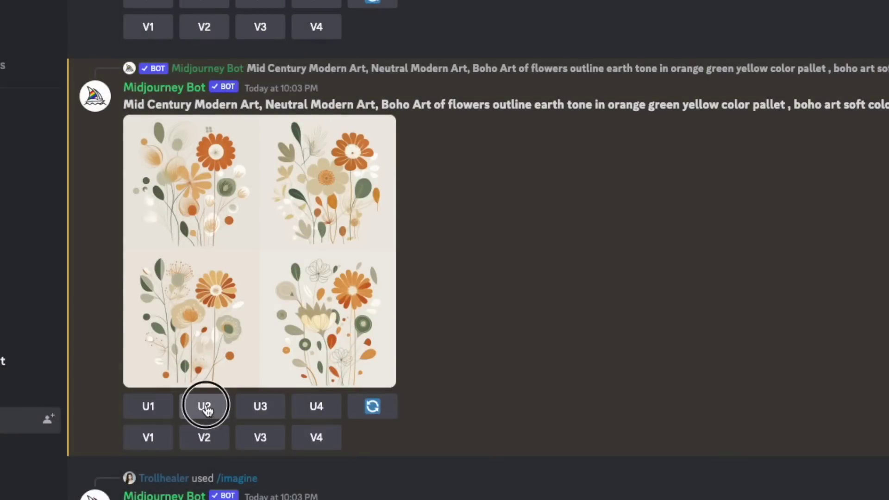
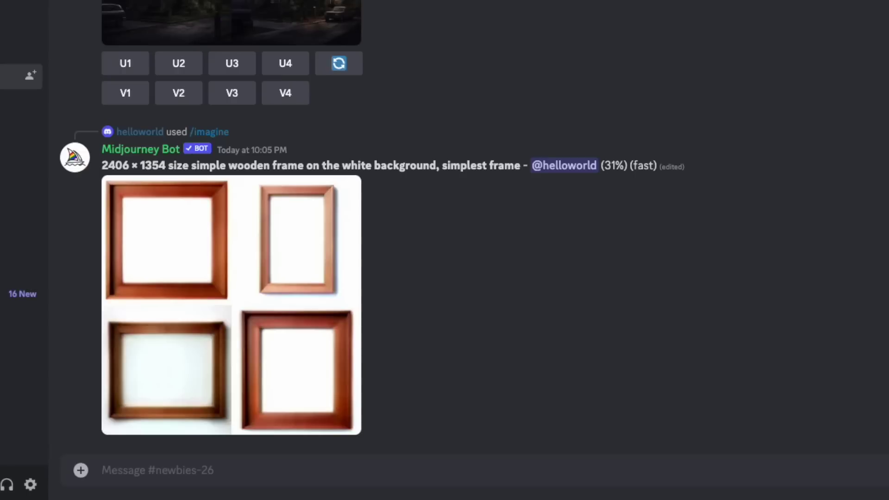
Step: Submit the copied majestic palm tree digital painting prompt to Midjourney with the /imagine command
{"action": "type", "text": "/"}
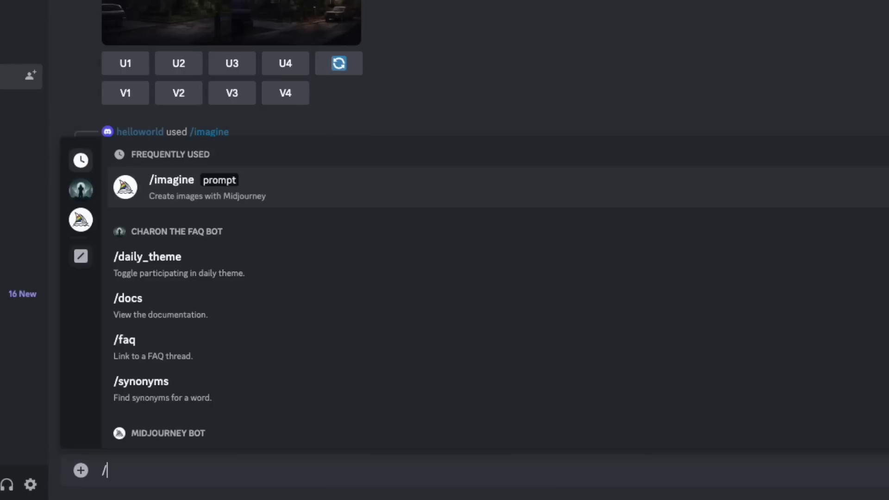
{"action": "type", "text": "imagine"}
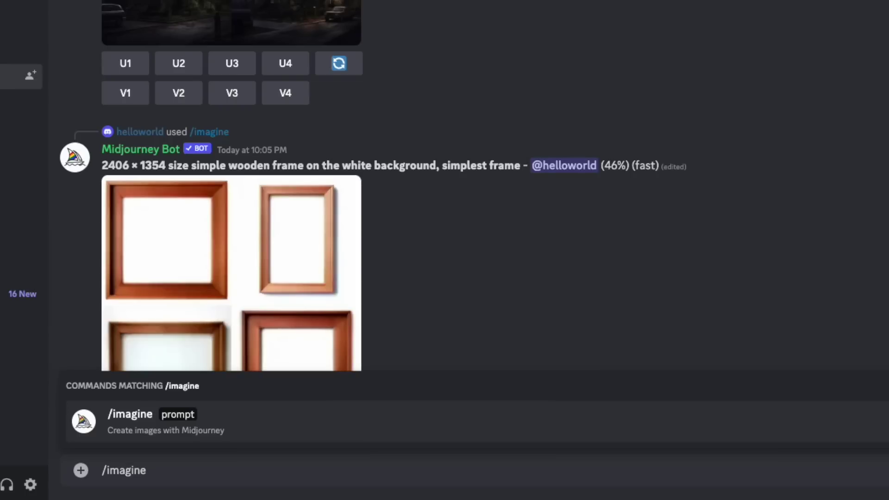
{"action": "key", "text": "Tab"}
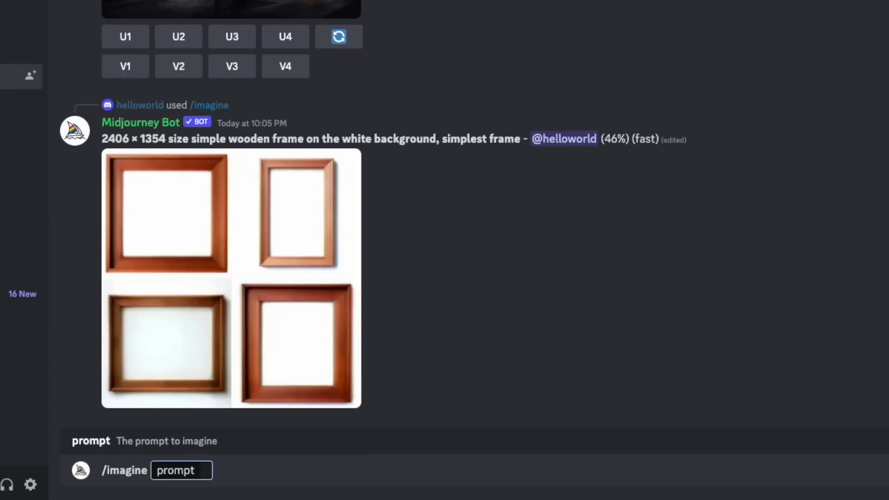
{"action": "key", "text": "ctrl+v"}
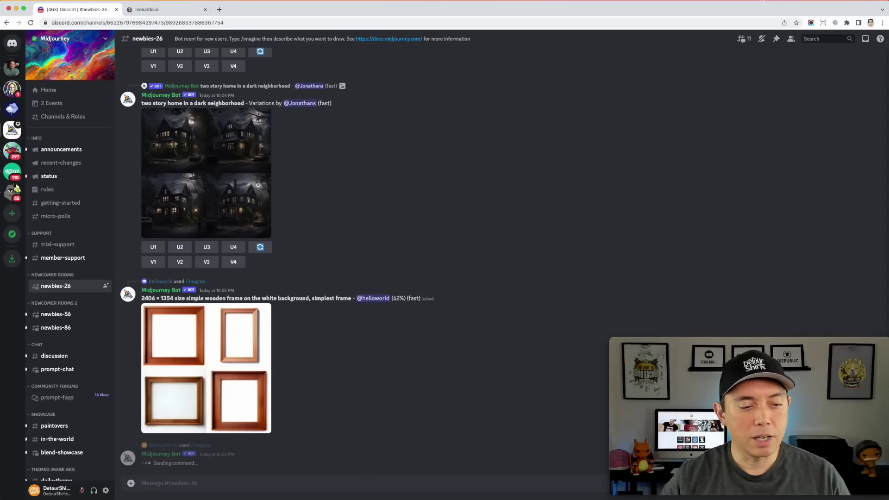
{"action": "key", "text": "Return"}
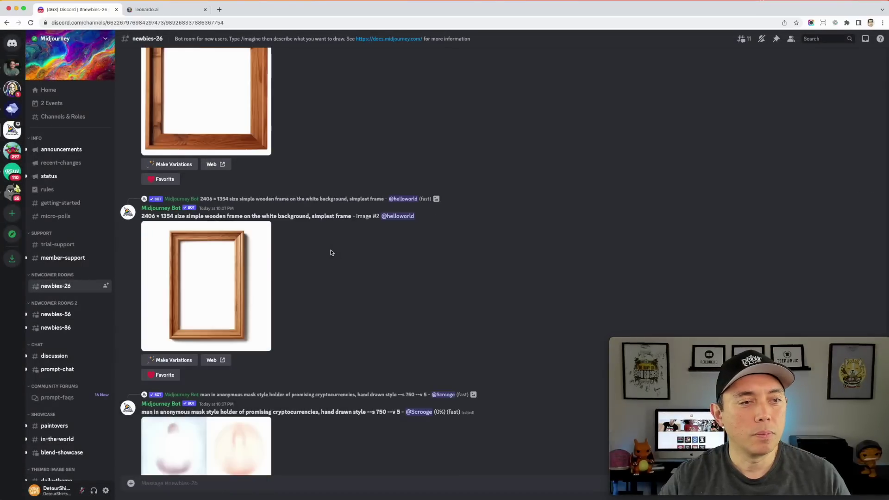
Step: Generate variations of the first palm tree image, review the new grid enlarged, and upscale the second variation
{"action": "scroll", "coordinate": [331, 252], "scroll_direction": "up", "scroll_amount": 5}
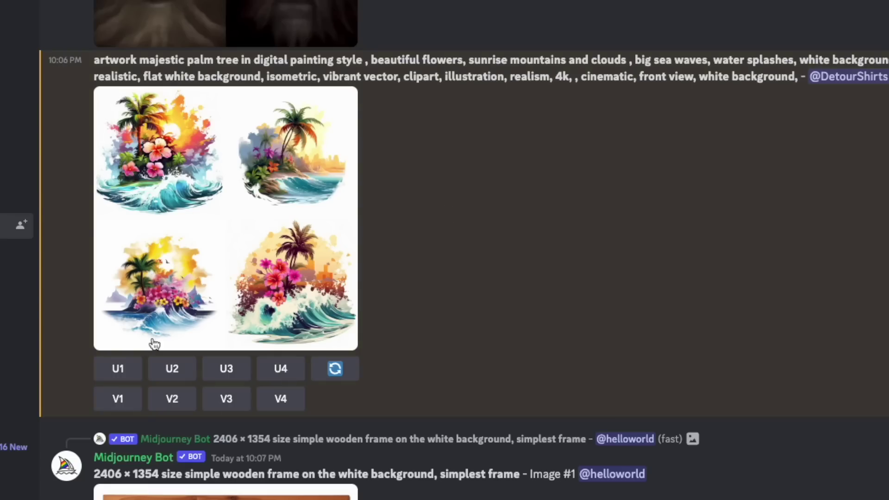
{"action": "left_click", "coordinate": [117, 398]}
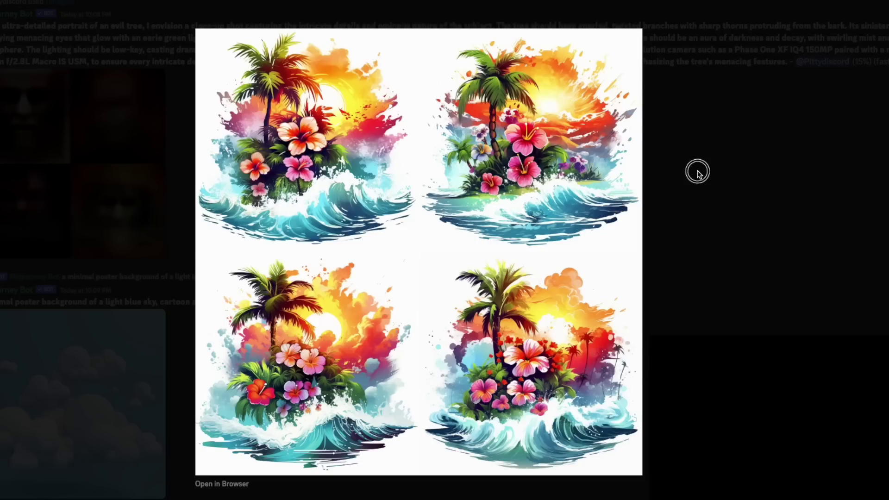
{"action": "left_click", "coordinate": [698, 170]}
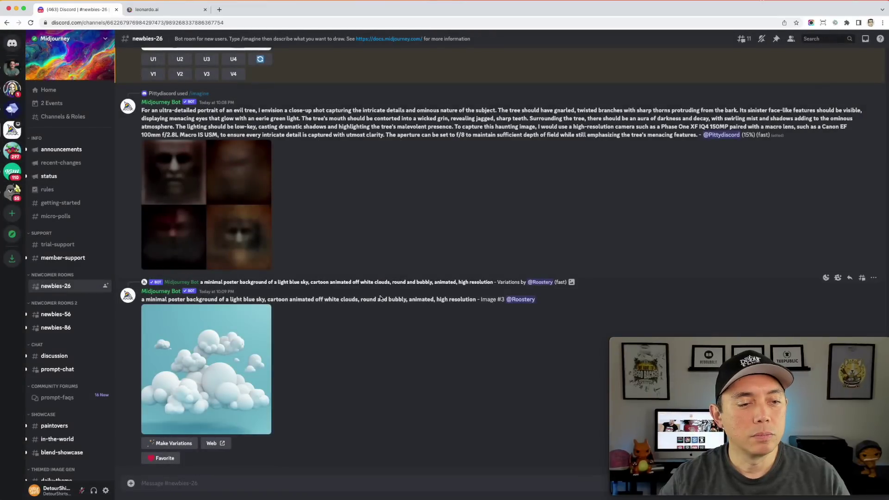
{"action": "scroll", "coordinate": [379, 298], "scroll_direction": "up", "scroll_amount": 5}
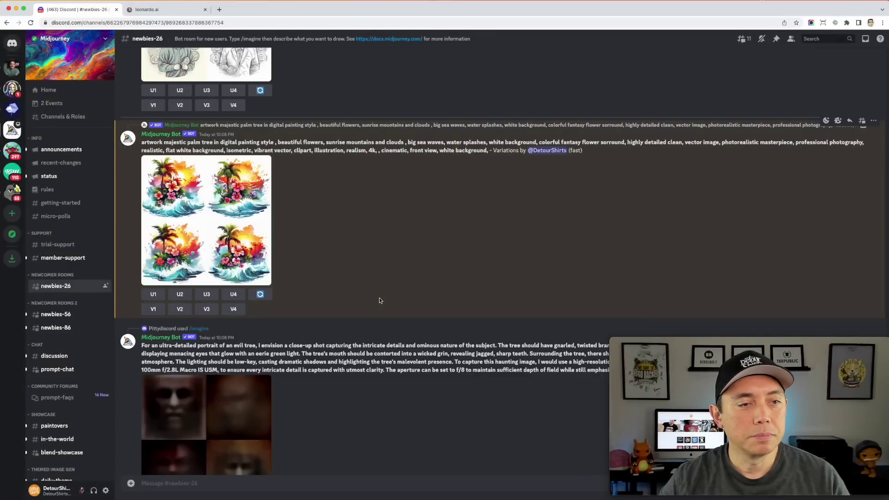
{"action": "left_click", "coordinate": [180, 295]}
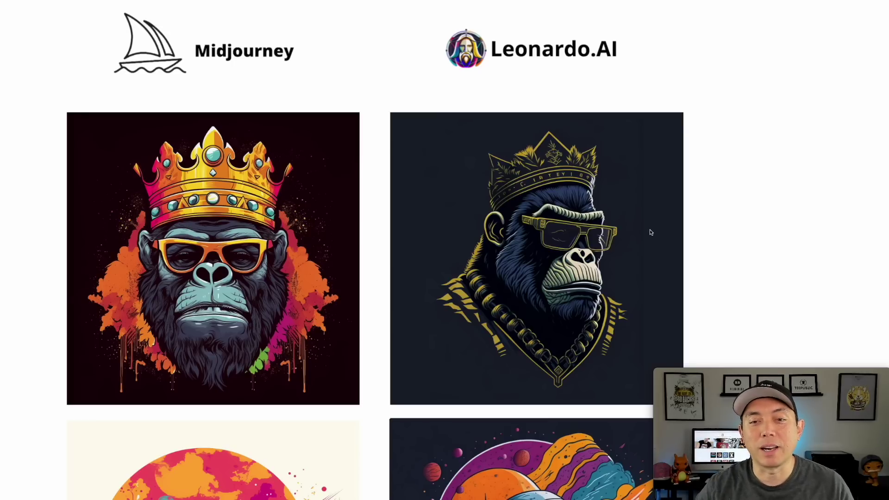
Step: Compare the Midjourney and Leonardo.AI versions of the gorilla, astronaut, flower and palm tree designs side by side
{"action": "scroll", "coordinate": [738, 206], "scroll_direction": "down", "scroll_amount": 1}
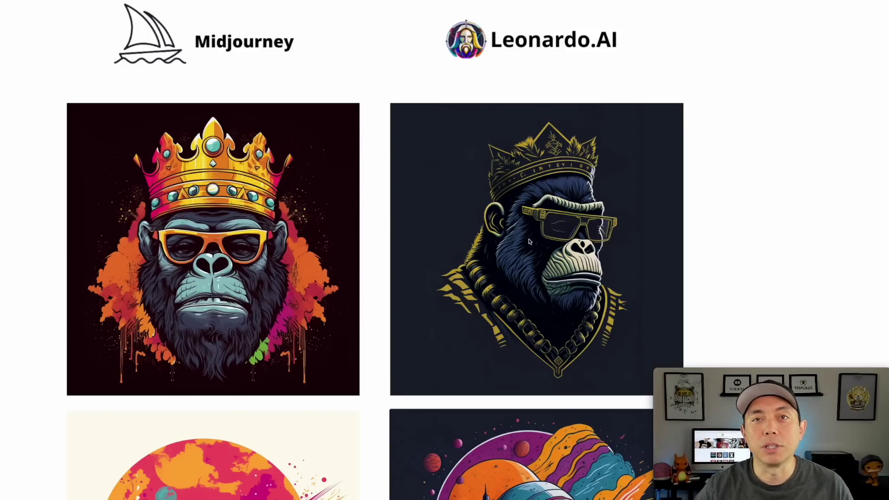
{"action": "scroll", "coordinate": [537, 214], "scroll_direction": "down", "scroll_amount": 3}
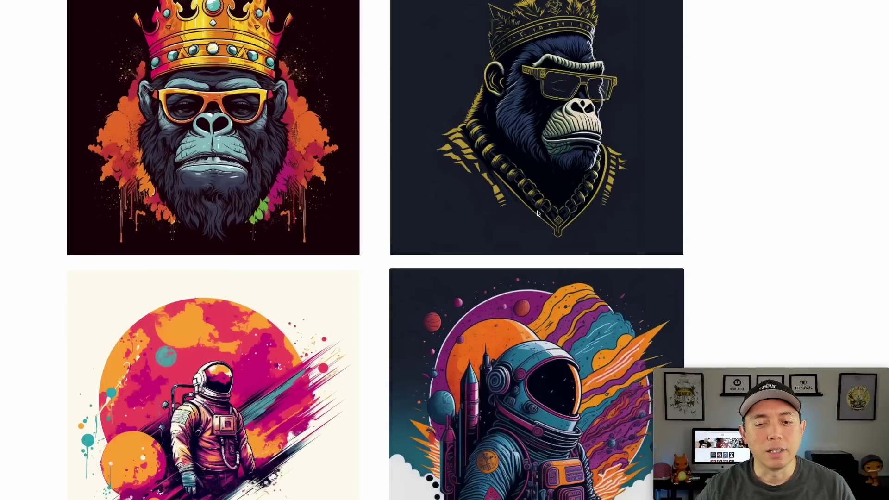
{"action": "scroll", "coordinate": [538, 214], "scroll_direction": "down", "scroll_amount": 5}
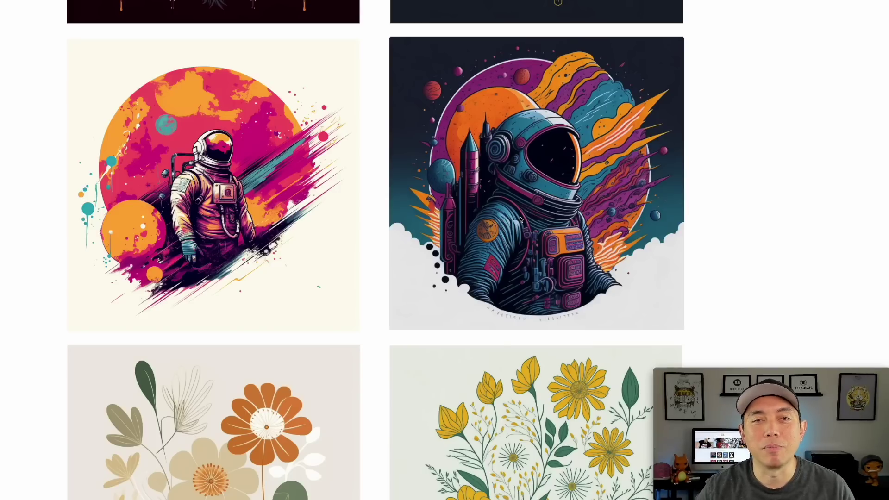
{"action": "scroll", "coordinate": [491, 175], "scroll_direction": "down", "scroll_amount": 1}
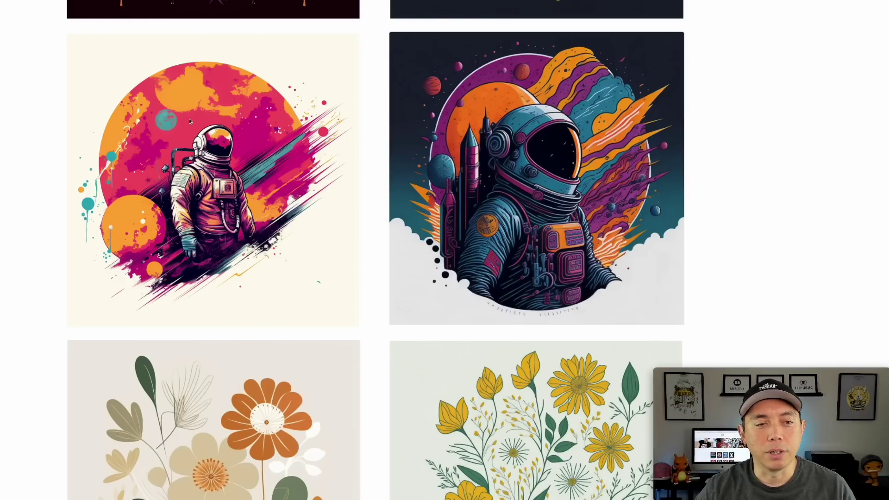
{"action": "scroll", "coordinate": [430, 216], "scroll_direction": "down", "scroll_amount": 6}
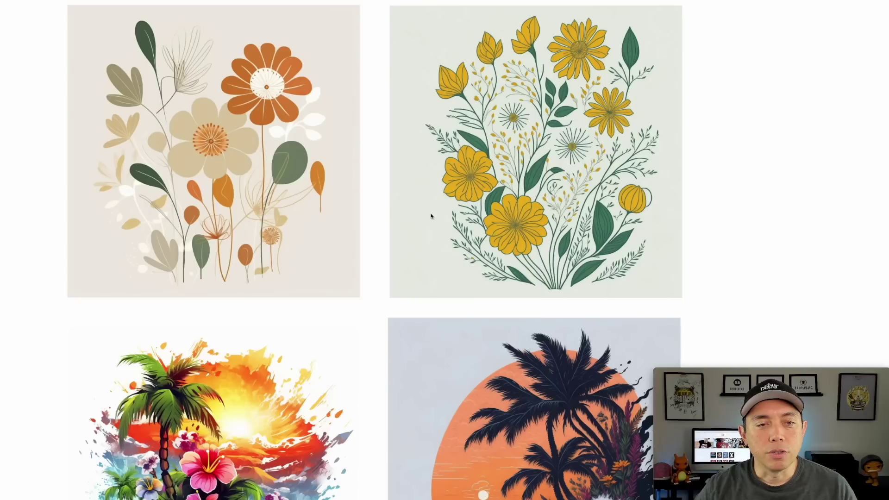
{"action": "scroll", "coordinate": [430, 215], "scroll_direction": "up", "scroll_amount": 1}
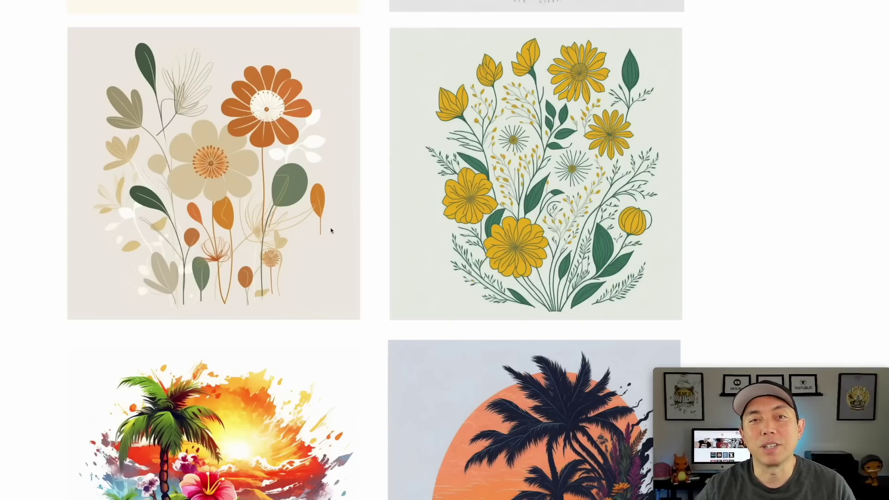
{"action": "scroll", "coordinate": [332, 244], "scroll_direction": "down", "scroll_amount": 4}
{"action": "scroll", "coordinate": [332, 245], "scroll_direction": "down", "scroll_amount": 1}
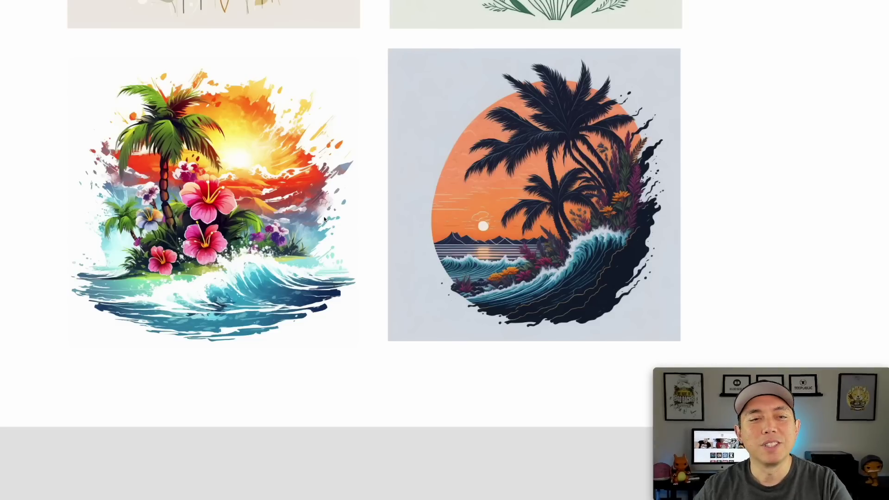
{"action": "scroll", "coordinate": [370, 285], "scroll_direction": "up", "scroll_amount": 5}
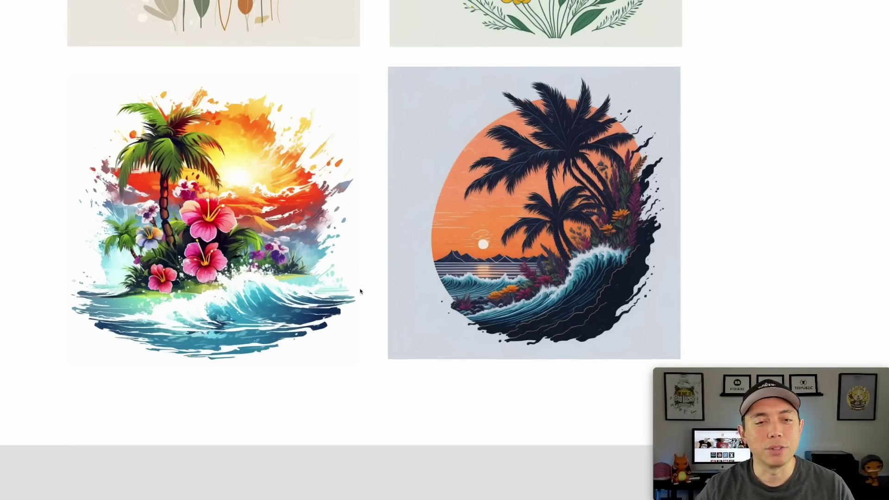
{"action": "scroll", "coordinate": [439, 284], "scroll_direction": "up", "scroll_amount": 3}
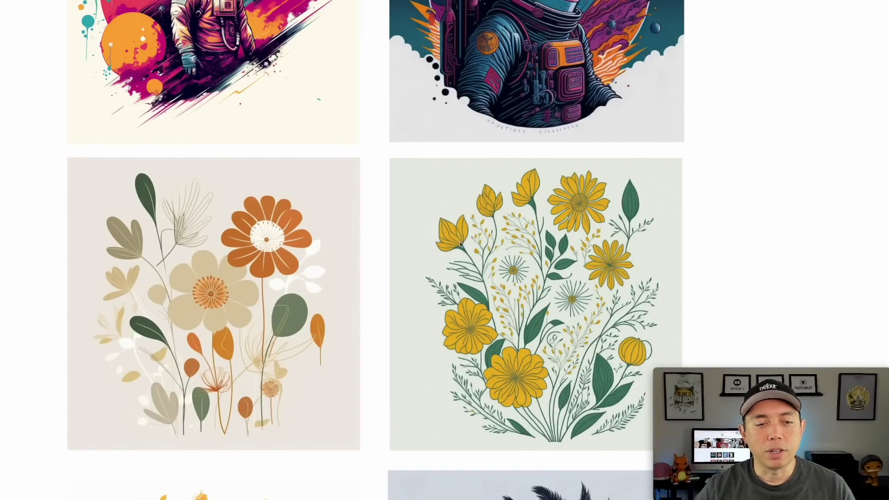
{"action": "scroll", "coordinate": [548, 253], "scroll_direction": "up", "scroll_amount": 5}
{"action": "scroll", "coordinate": [487, 269], "scroll_direction": "up", "scroll_amount": 6}
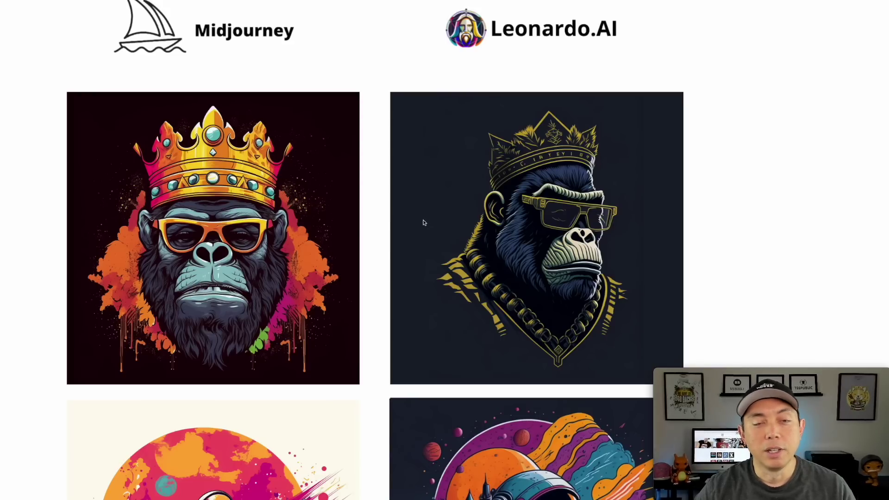
{"action": "scroll", "coordinate": [388, 250], "scroll_direction": "down", "scroll_amount": 3}
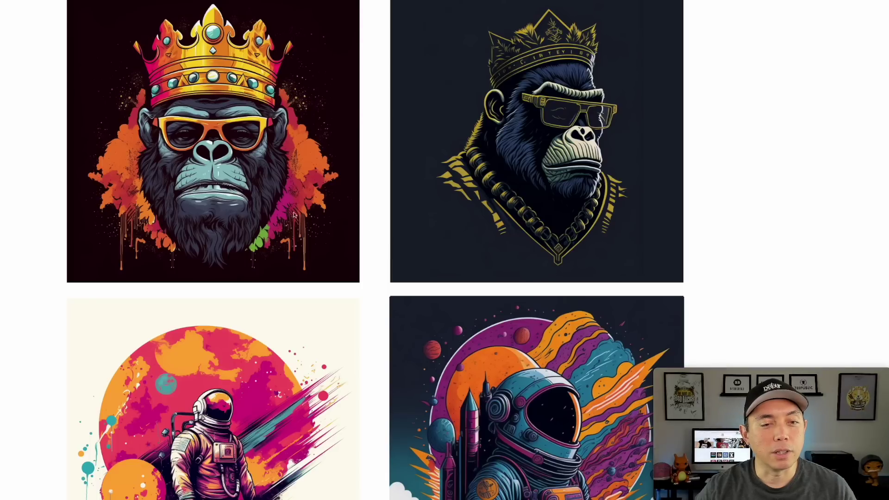
{"action": "scroll", "coordinate": [273, 226], "scroll_direction": "down", "scroll_amount": 20}
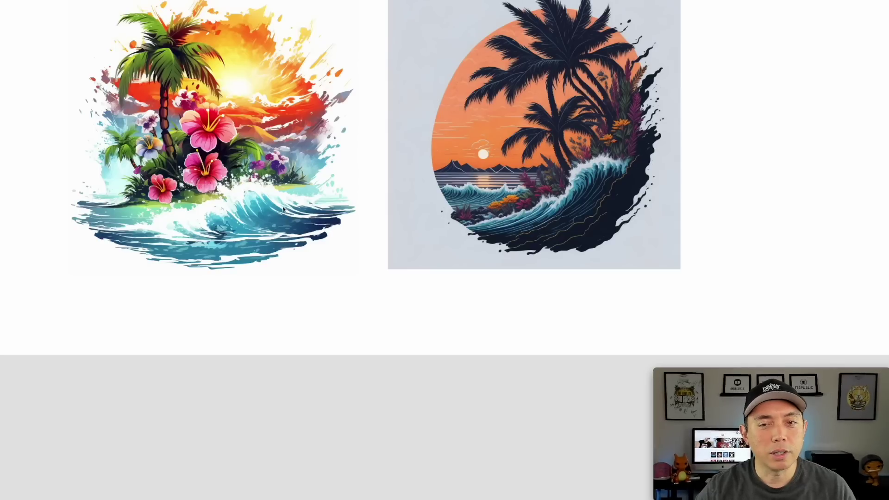
{"action": "scroll", "coordinate": [285, 248], "scroll_direction": "up", "scroll_amount": 5}
{"action": "scroll", "coordinate": [285, 248], "scroll_direction": "up", "scroll_amount": 13}
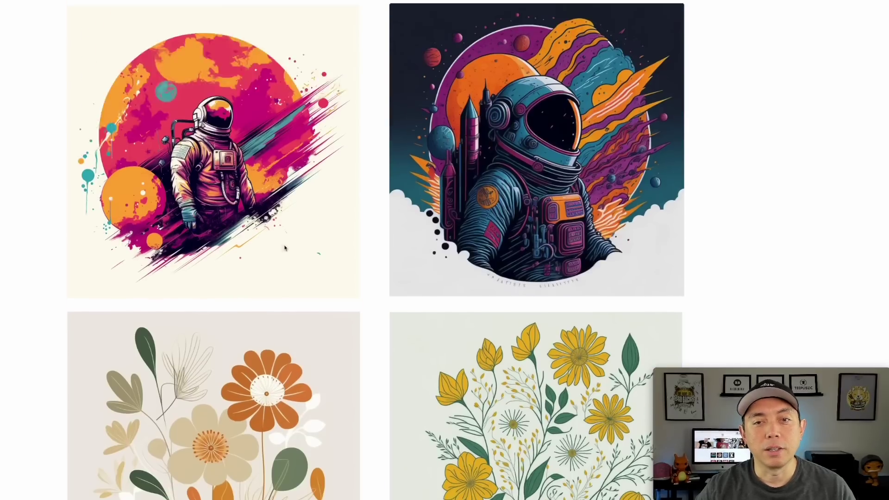
{"action": "scroll", "coordinate": [285, 249], "scroll_direction": "up", "scroll_amount": 9}
{"action": "scroll", "coordinate": [285, 249], "scroll_direction": "down", "scroll_amount": 3}
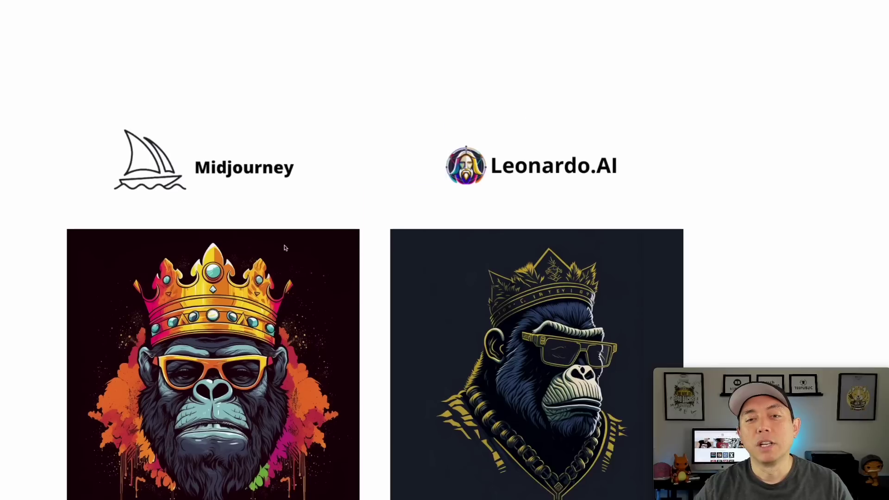